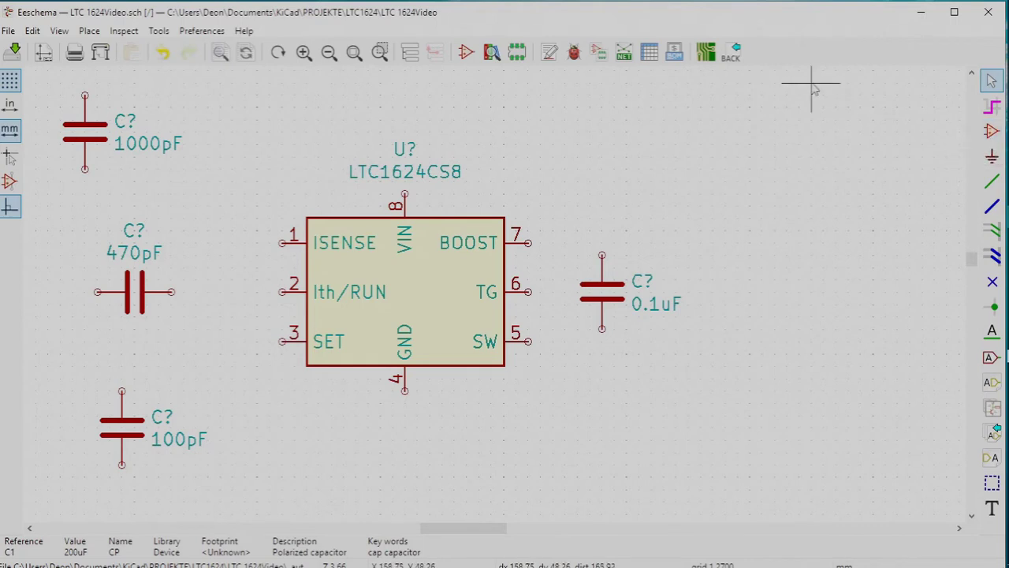
- Filter the symbol chooser for CP and pick the polarized capacitor
left_click_drag(468, 529, 511, 528)
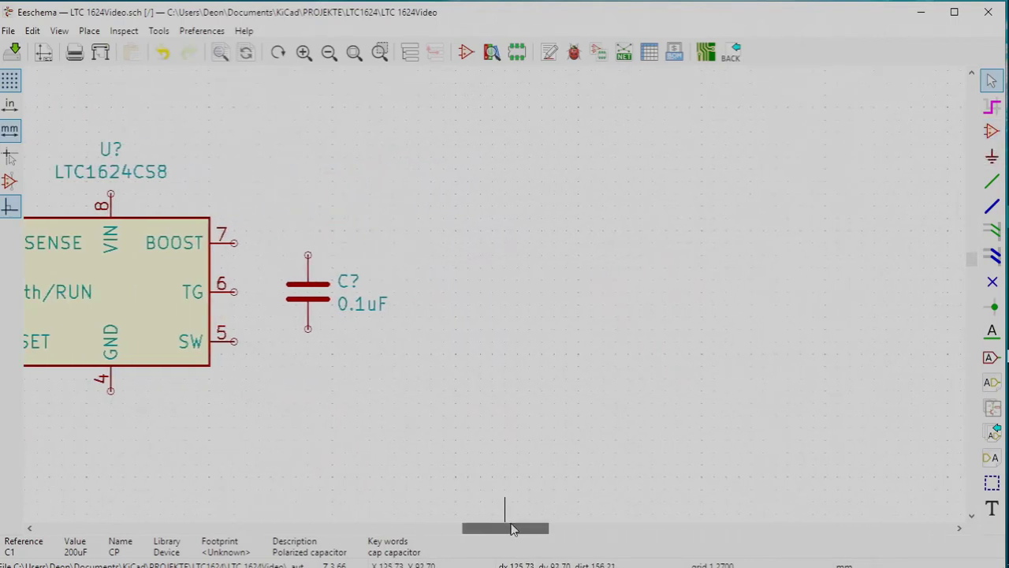
left_click(992, 133)
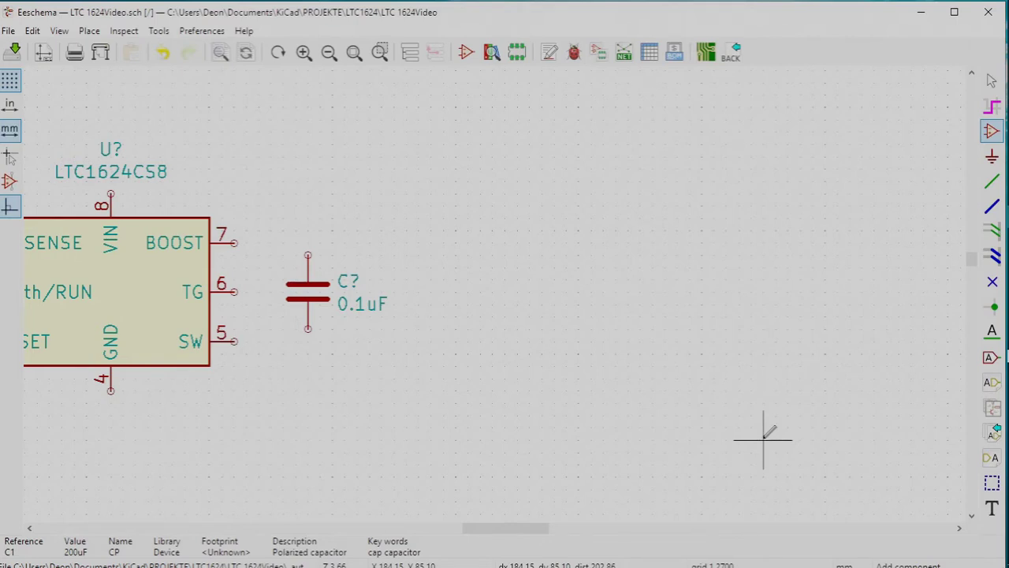
left_click(763, 439)
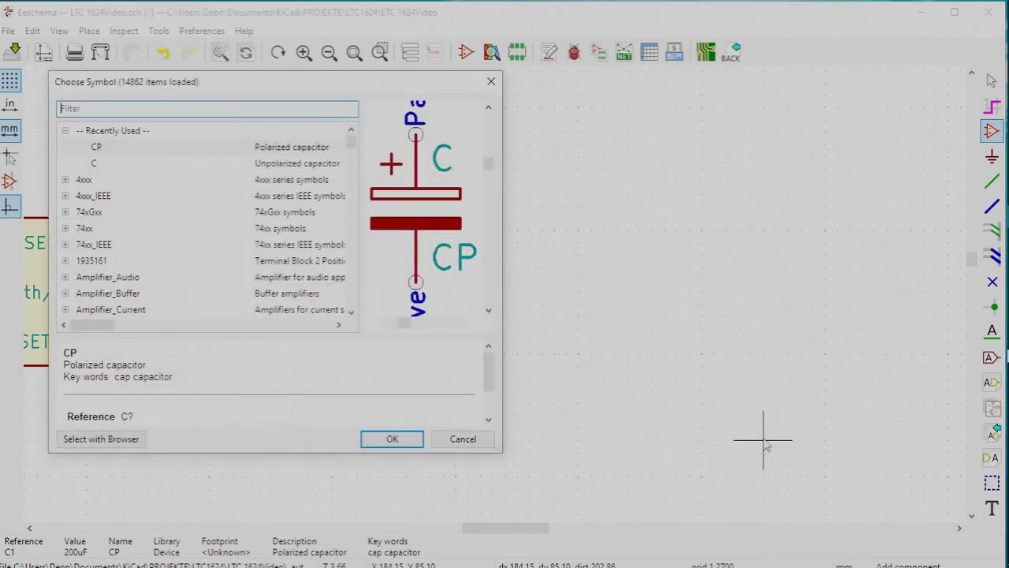
left_click(85, 111)
type("CP")
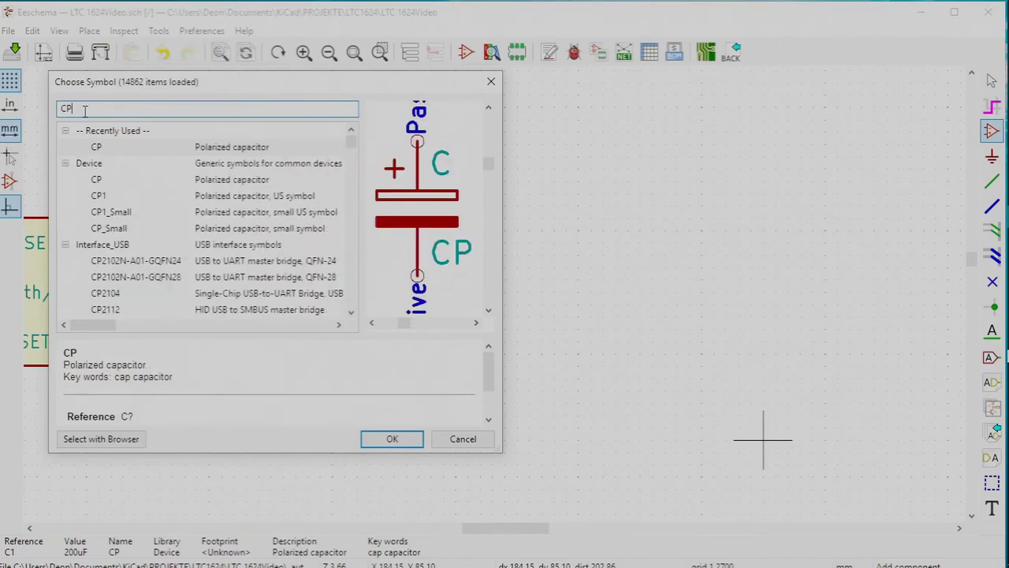
left_click(197, 146)
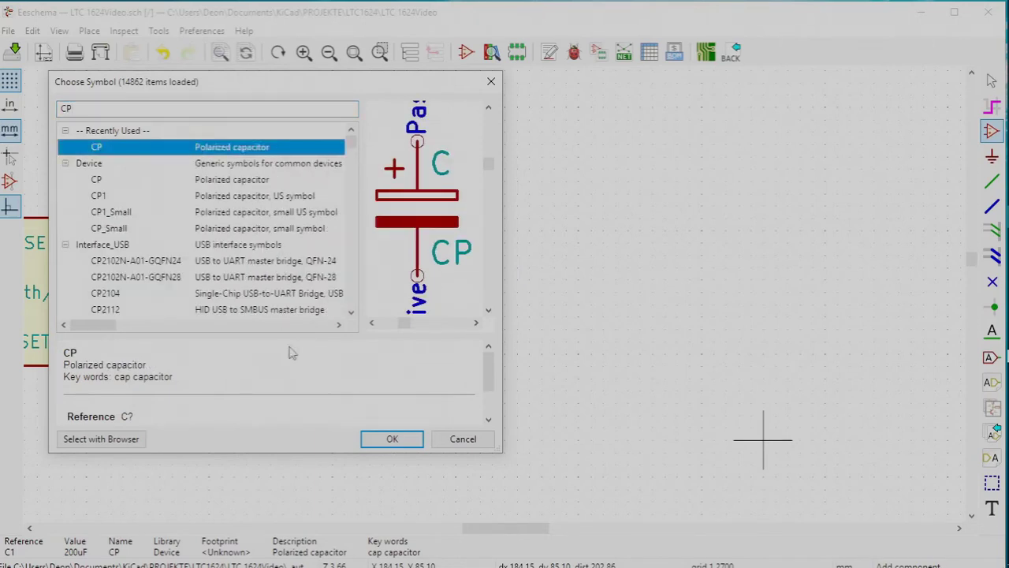
- Place the CP capacitor at the lower right of the sheet
left_click(386, 439)
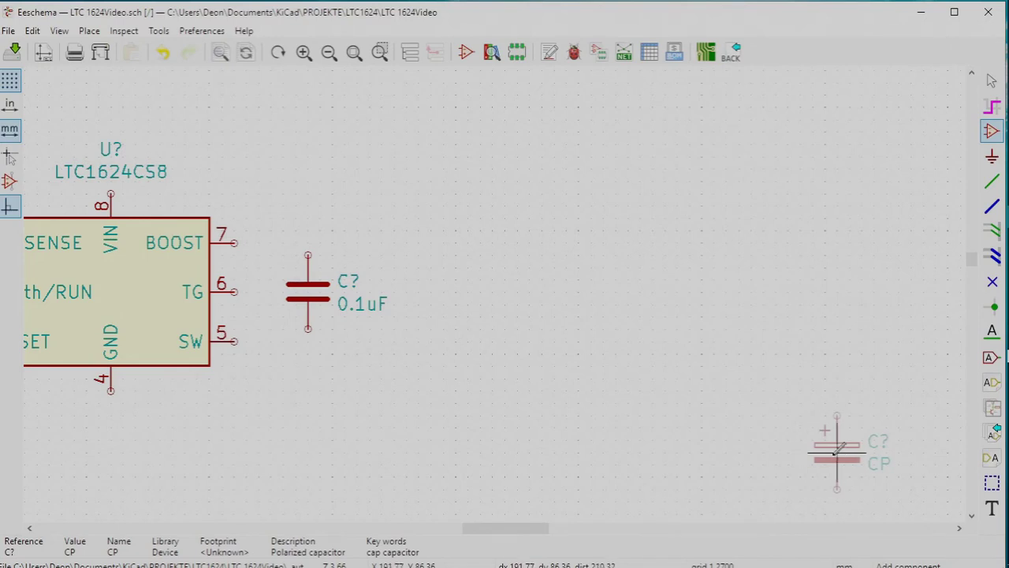
left_click(837, 451)
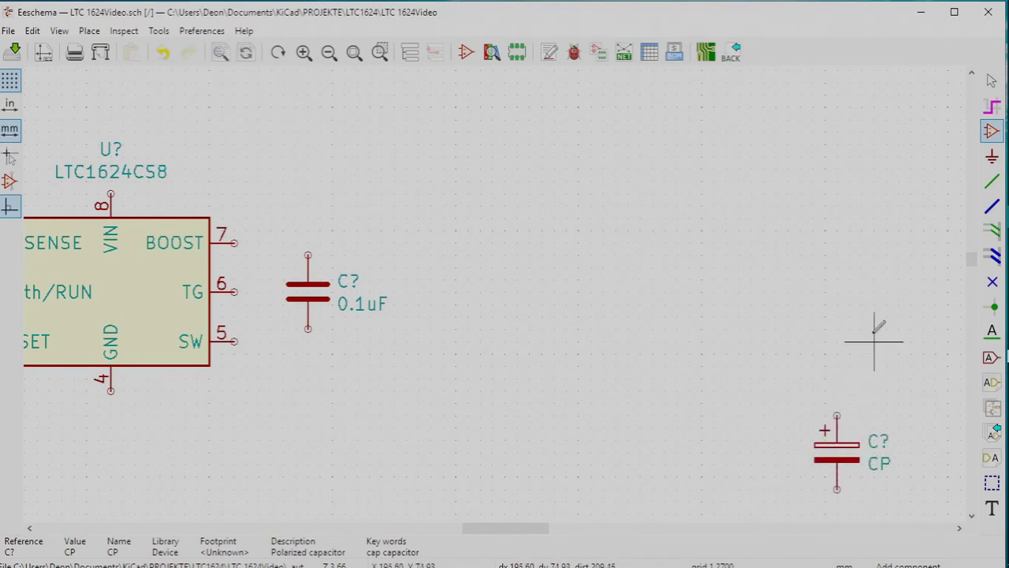
left_click(991, 81)
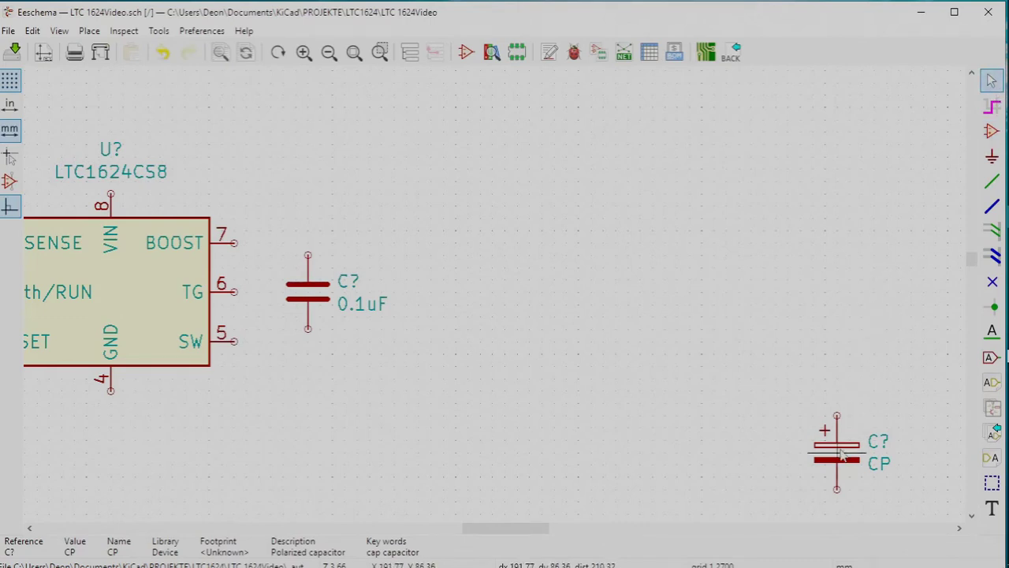
- Change the capacitor's value from CP to 200uF
right_click(841, 454)
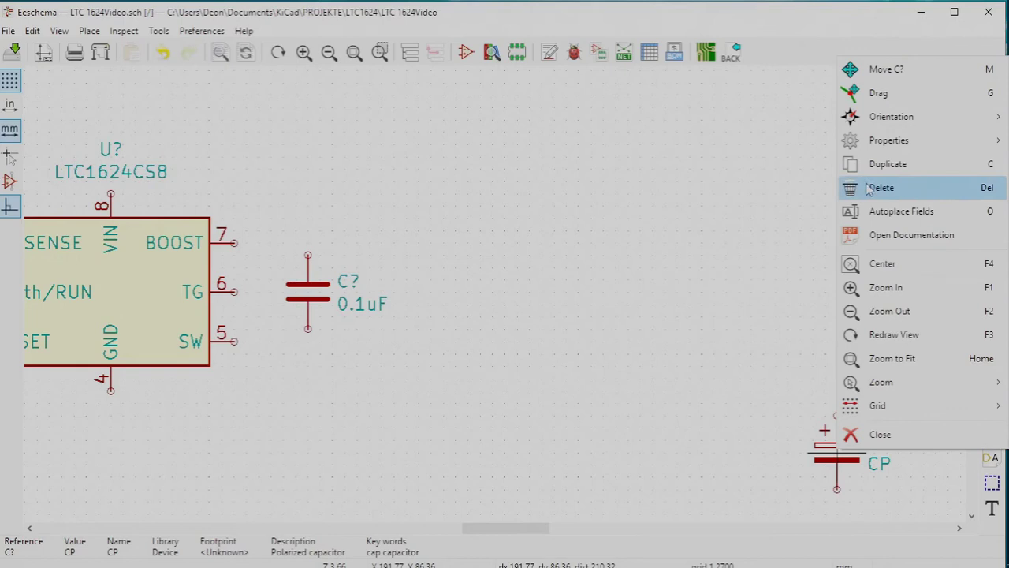
mouse_move(888, 141)
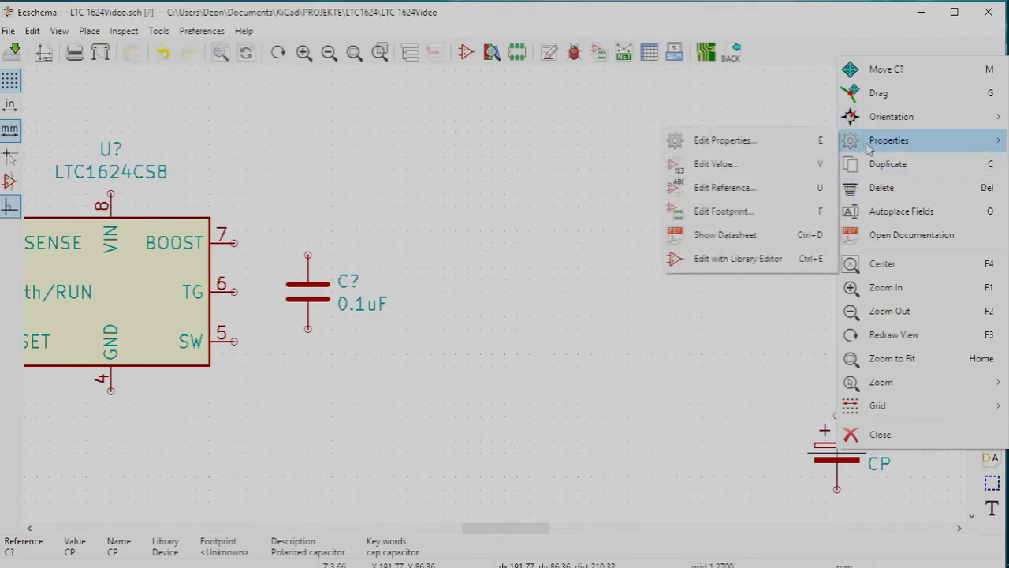
left_click(762, 172)
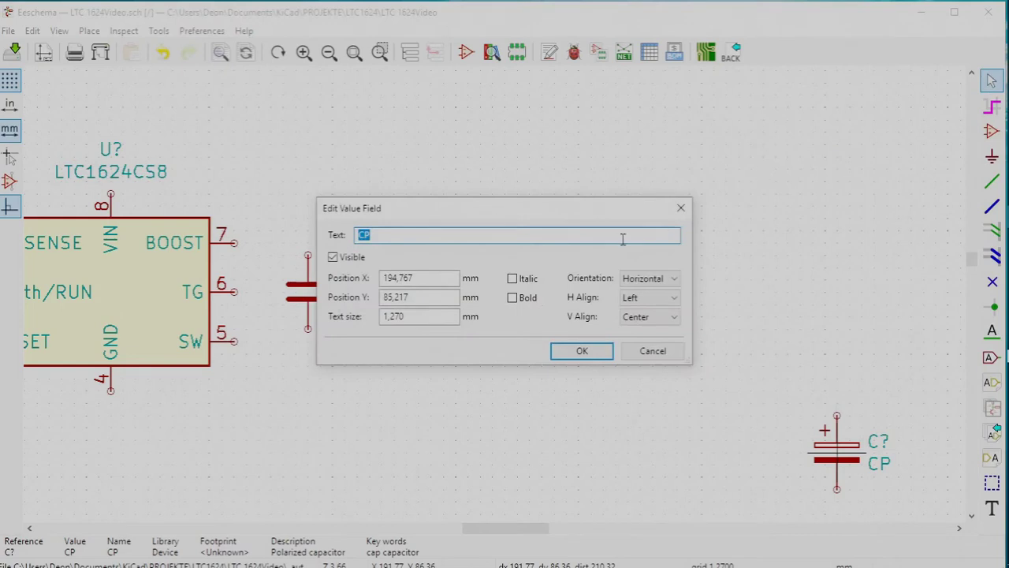
left_click(420, 240)
key("BackSpace")
key("BackSpace")
type("2")
type("00u")
type("F")
left_click(568, 353)
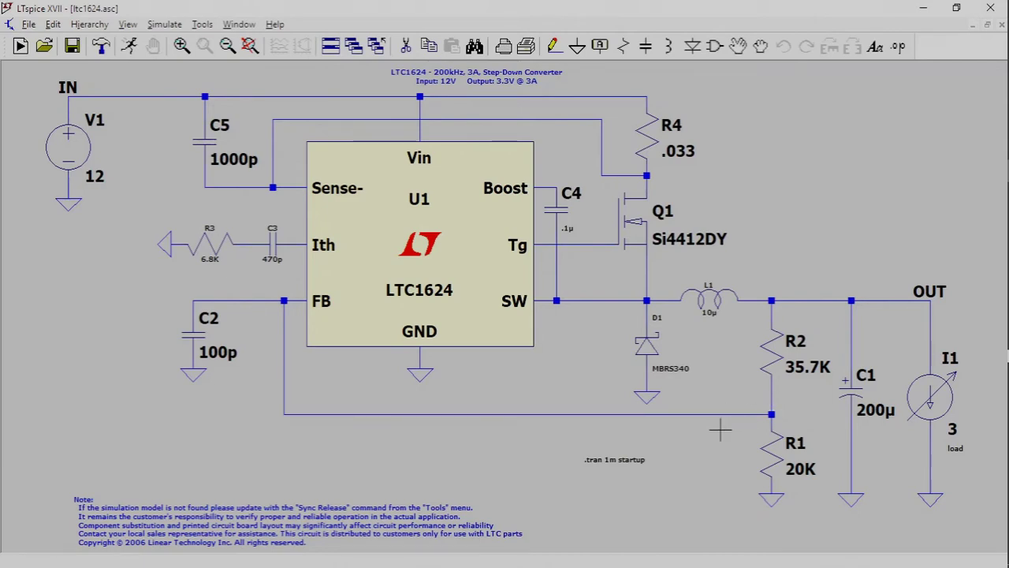
- Minimize LTspice and bring the Eeschema schematic back to the front
left_click(927, 10)
mouse_move(992, 126)
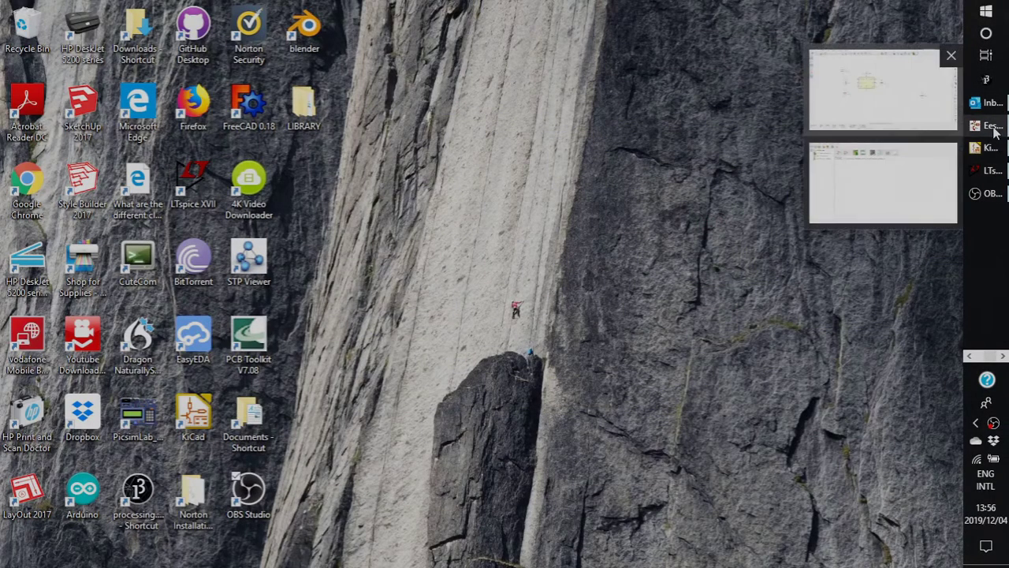
left_click(992, 128)
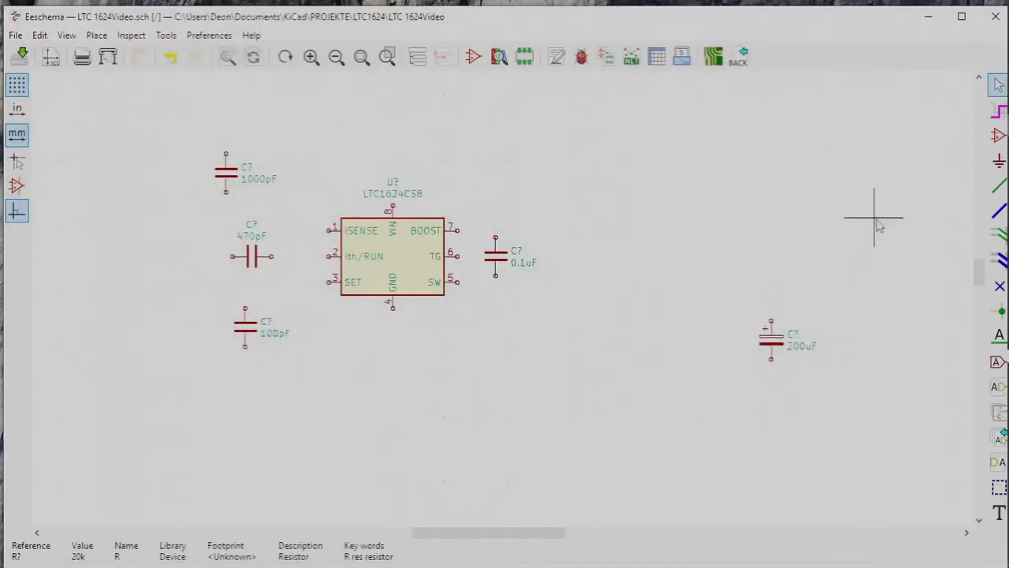
- Filter the symbol chooser for R and pick the generic resistor
left_click(996, 137)
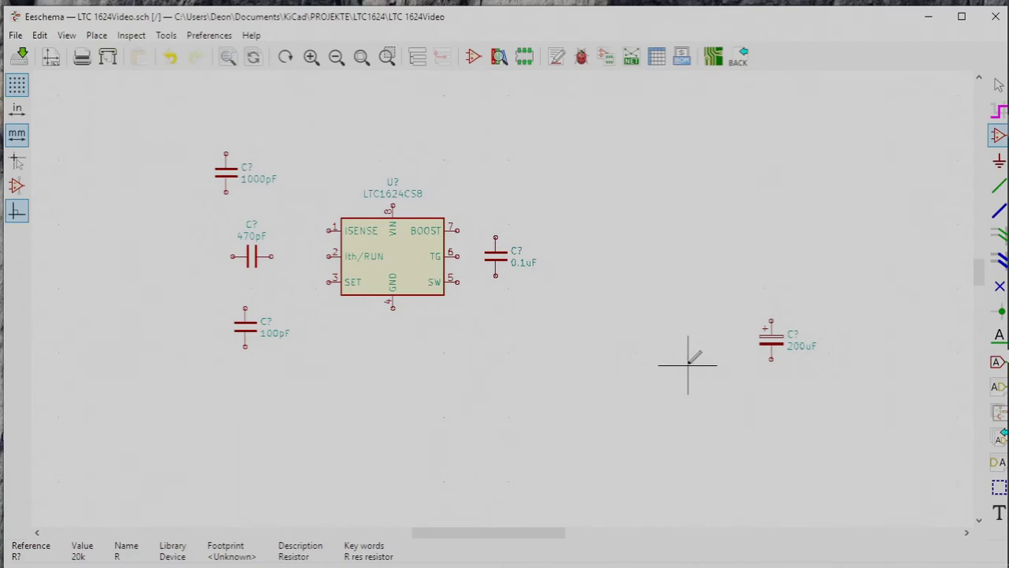
left_click(688, 364)
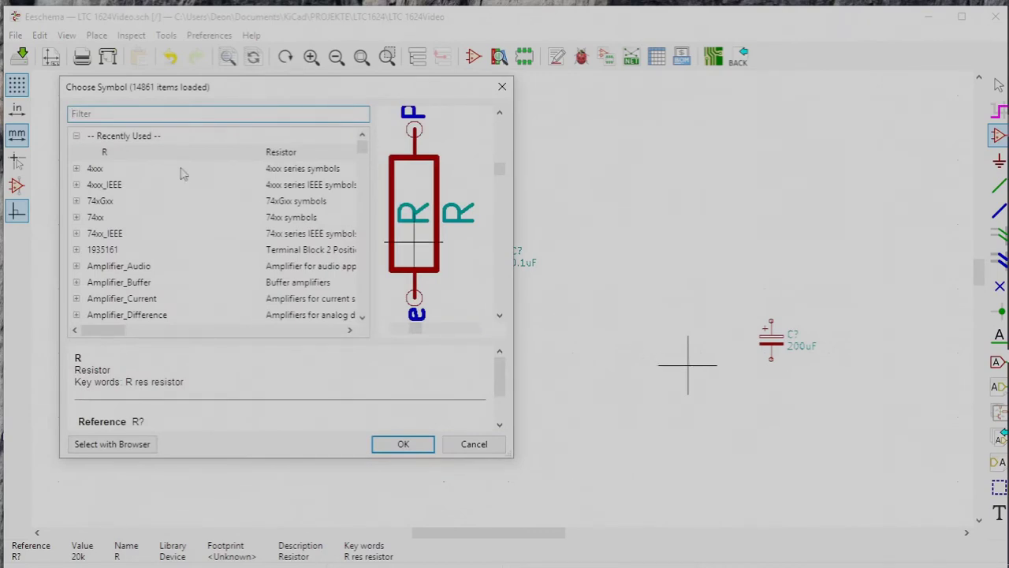
left_click(120, 114)
type("R")
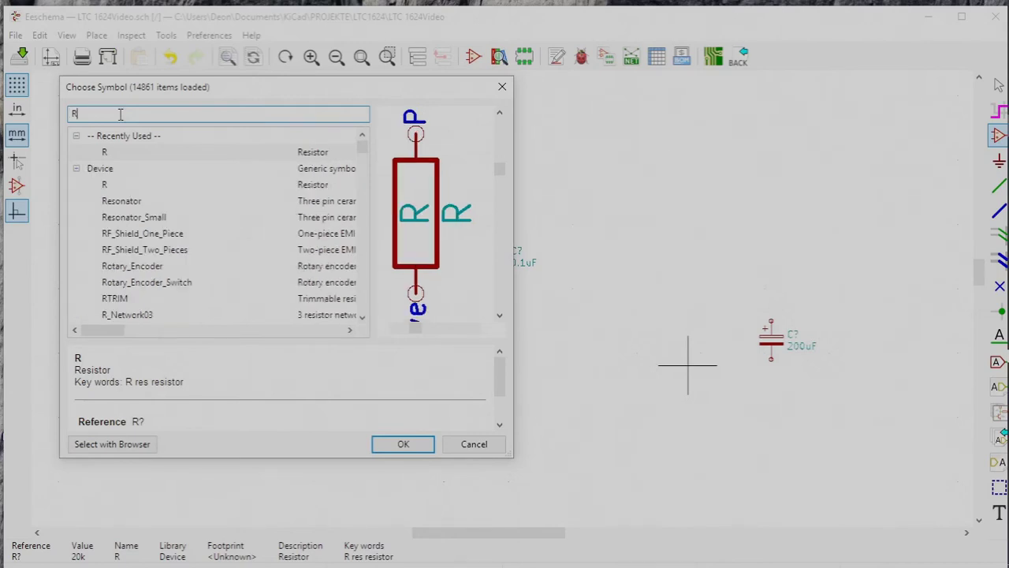
left_click(133, 155)
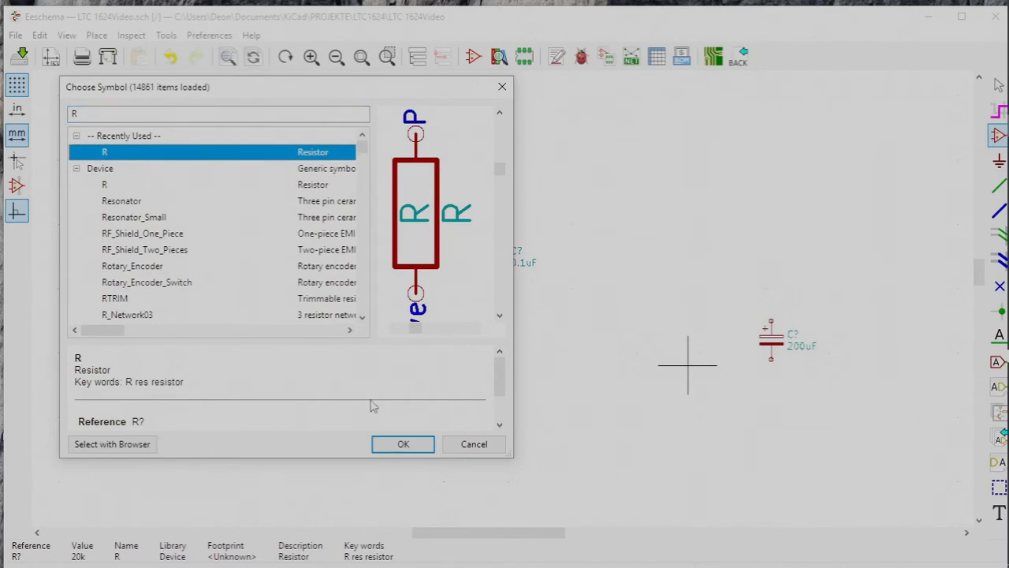
- Set the resistor's value to 20k and drop it beside the 200uF capacitor
left_click(400, 445)
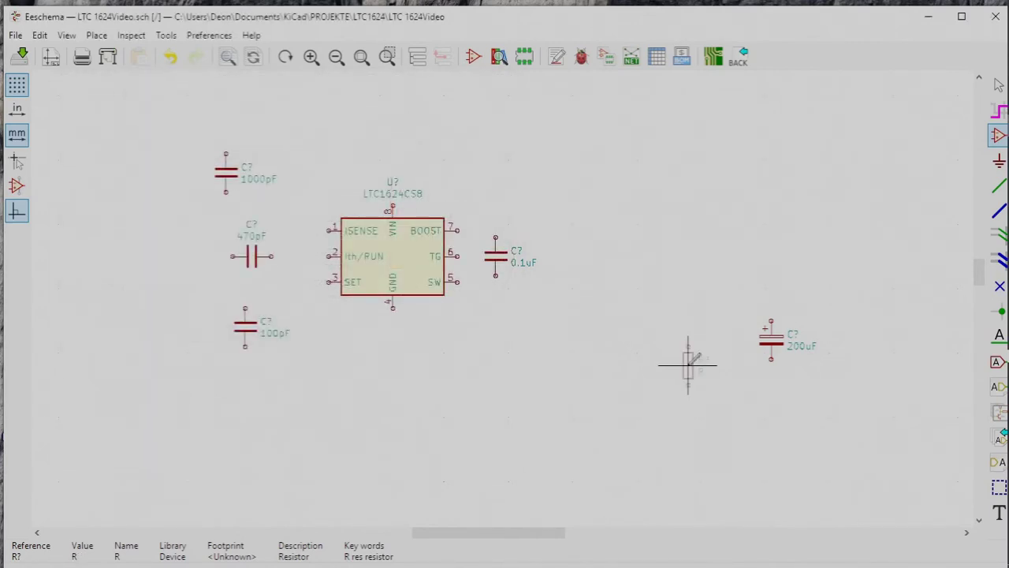
right_click(689, 365)
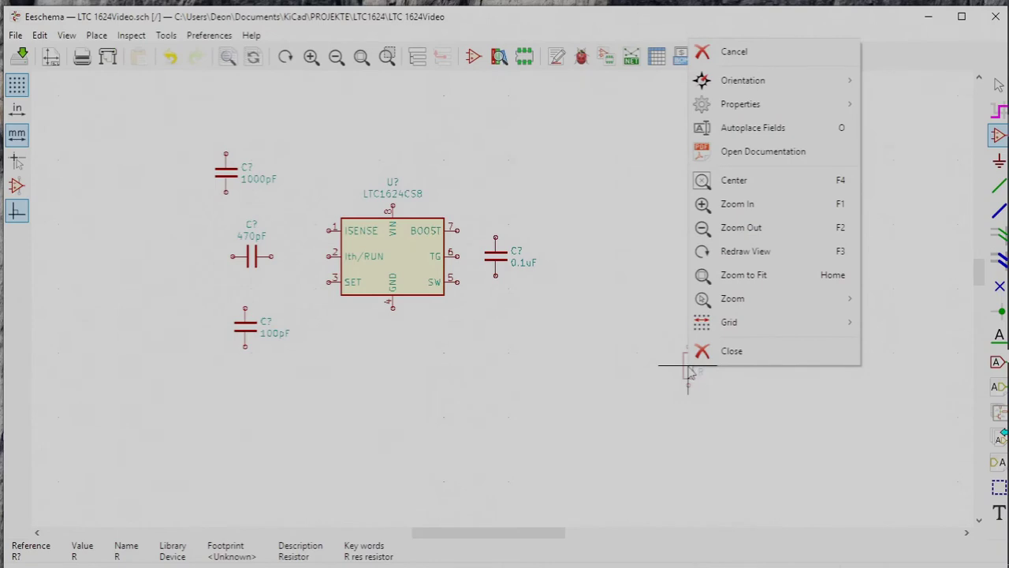
mouse_move(757, 104)
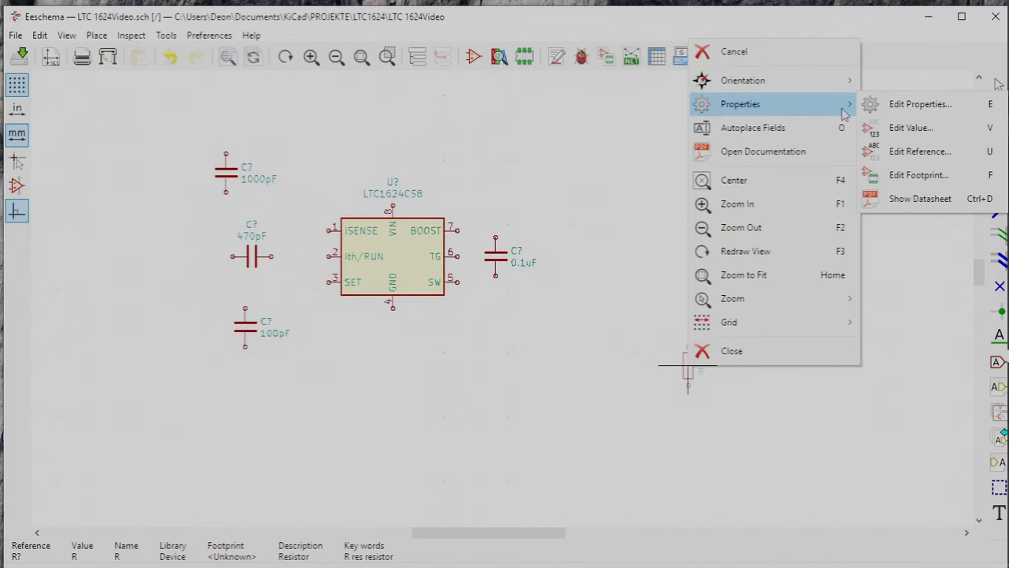
left_click(895, 129)
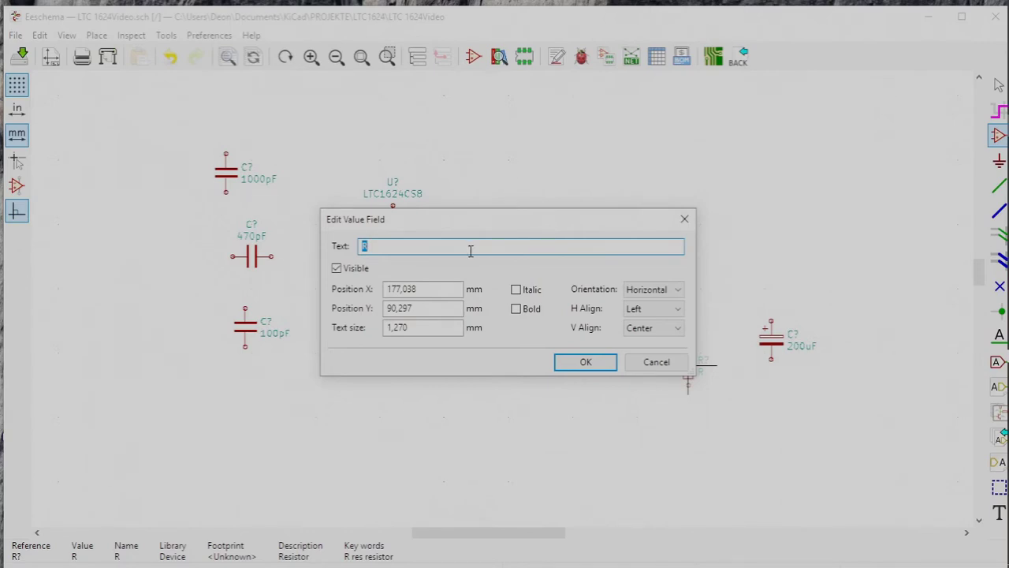
left_click(389, 246)
key("BackSpace")
type("20k")
left_click(586, 364)
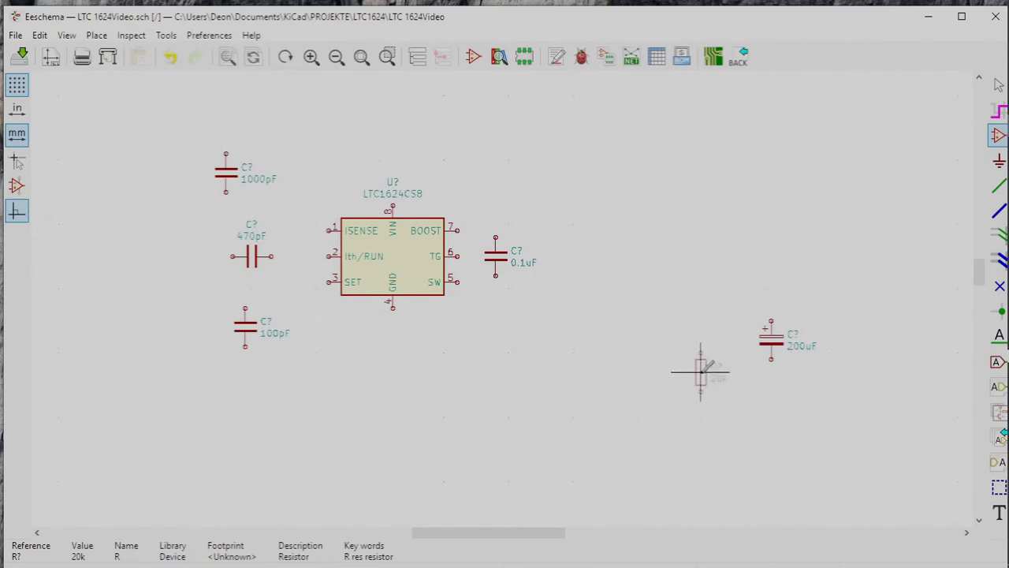
left_click(701, 371)
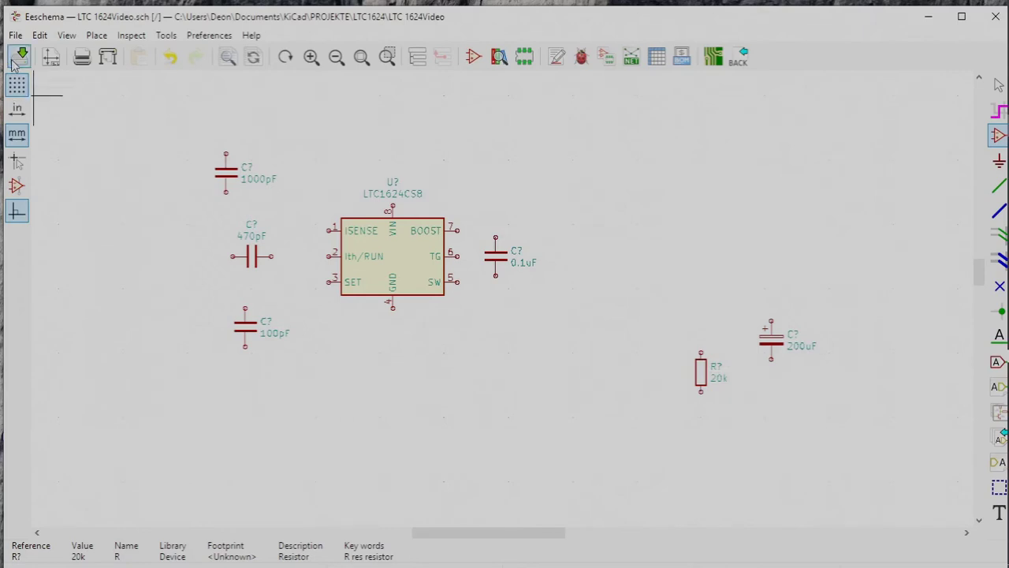
- Save the schematic, then put LTspice away and restore the KiCad project manager
left_click(13, 64)
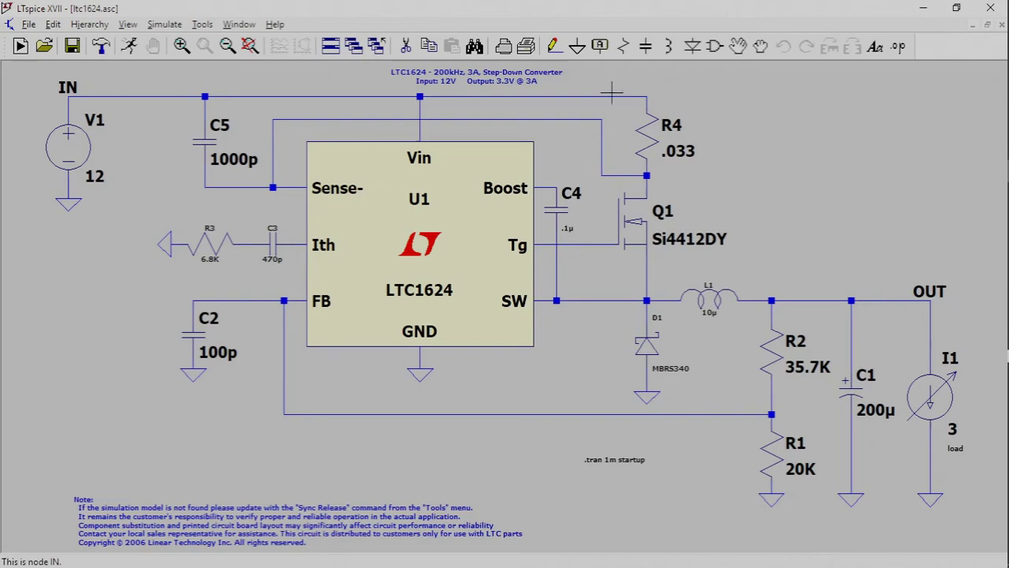
left_click(924, 9)
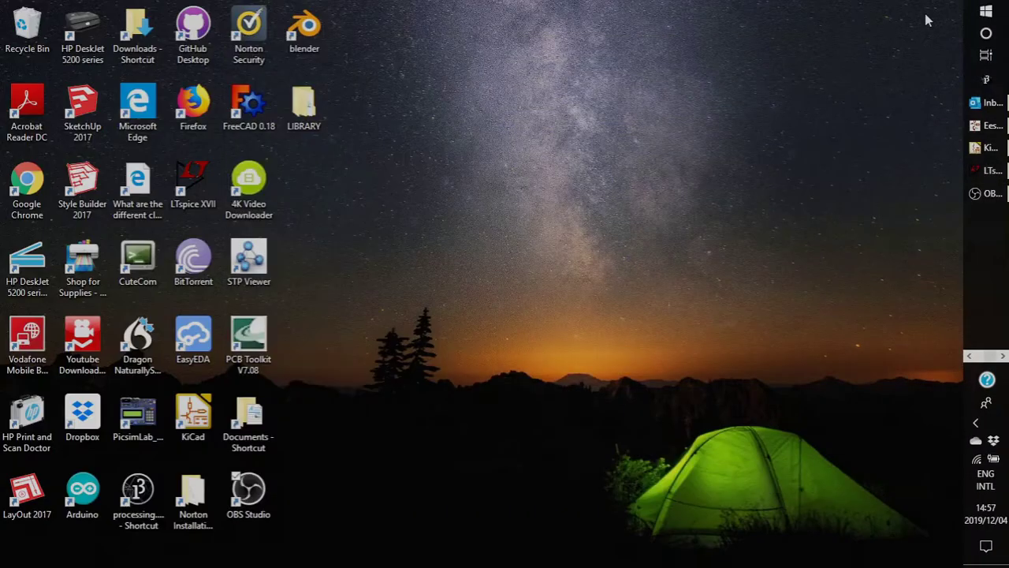
left_click(991, 154)
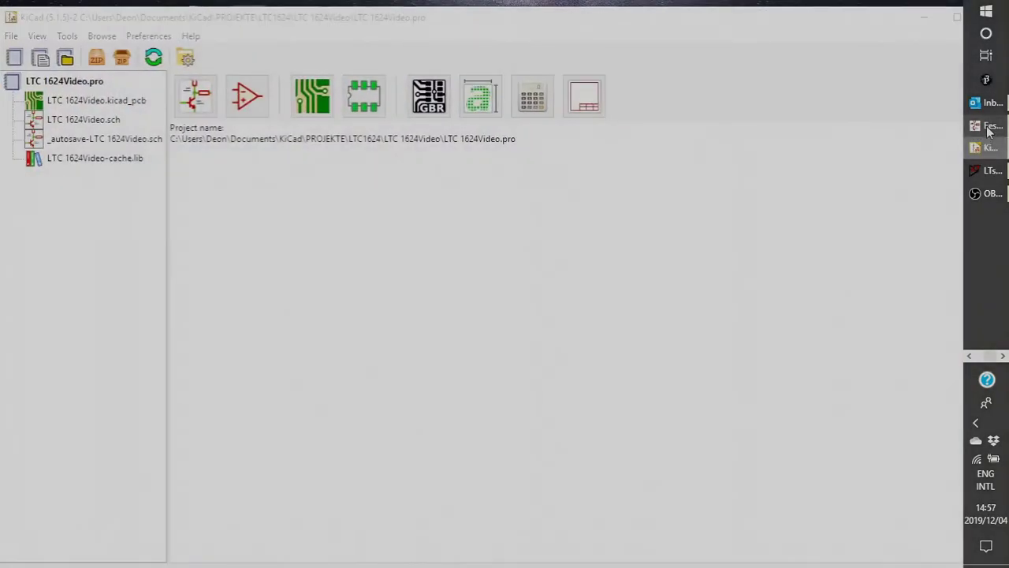
- Bring Eeschema back to the front and start placing another symbol
left_click(989, 130)
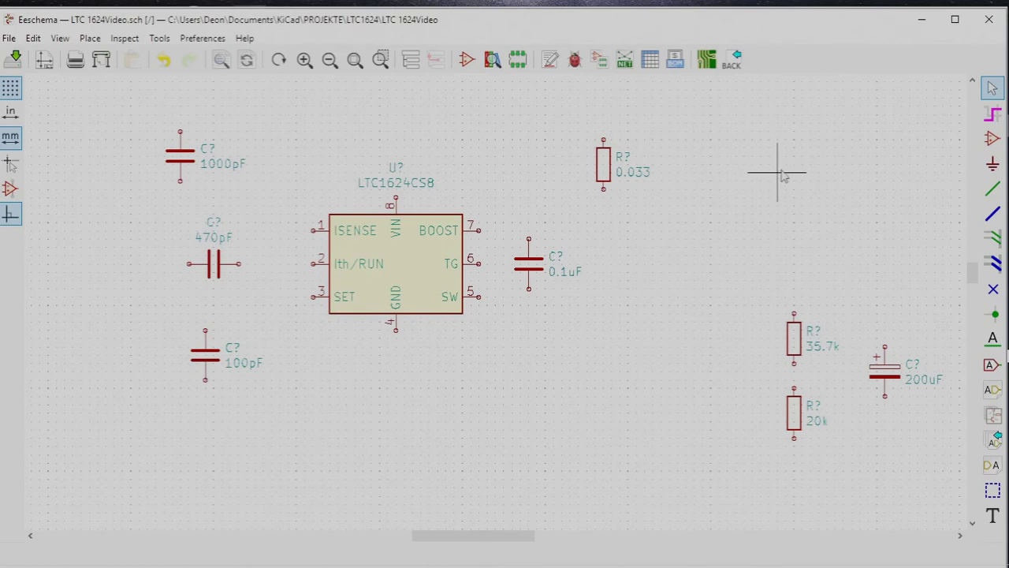
left_click(995, 138)
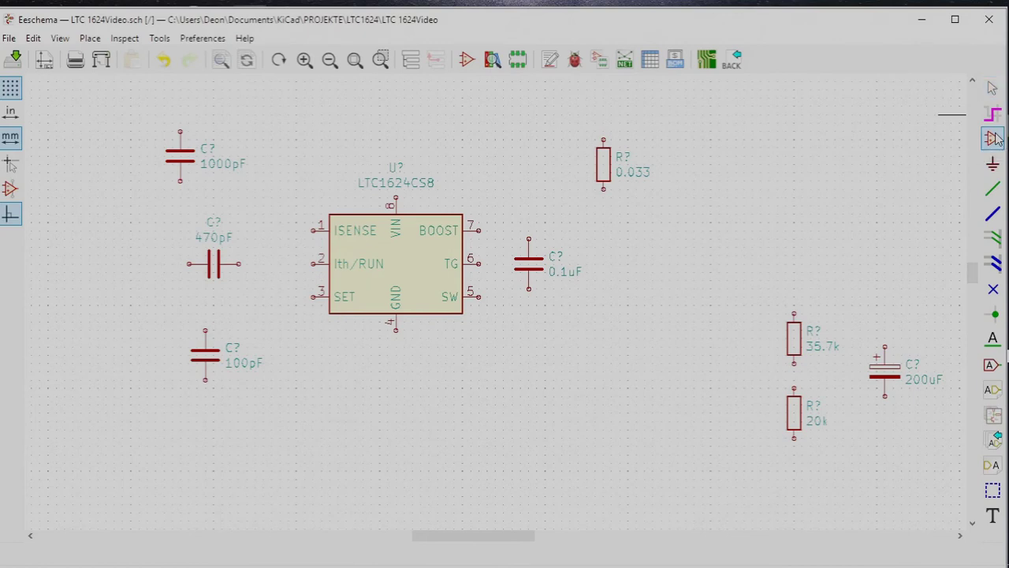
mouse_move(987, 196)
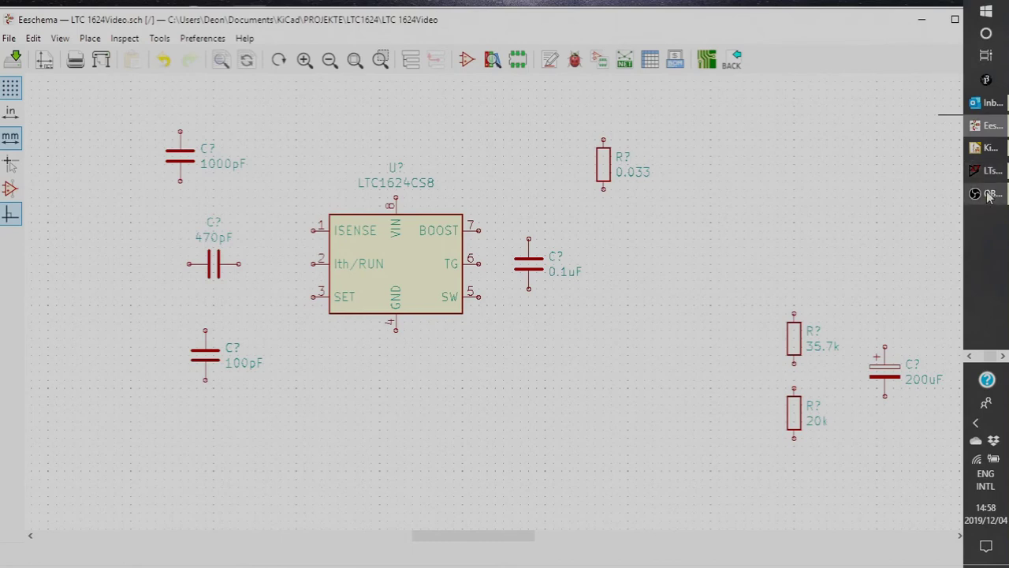
left_click(991, 170)
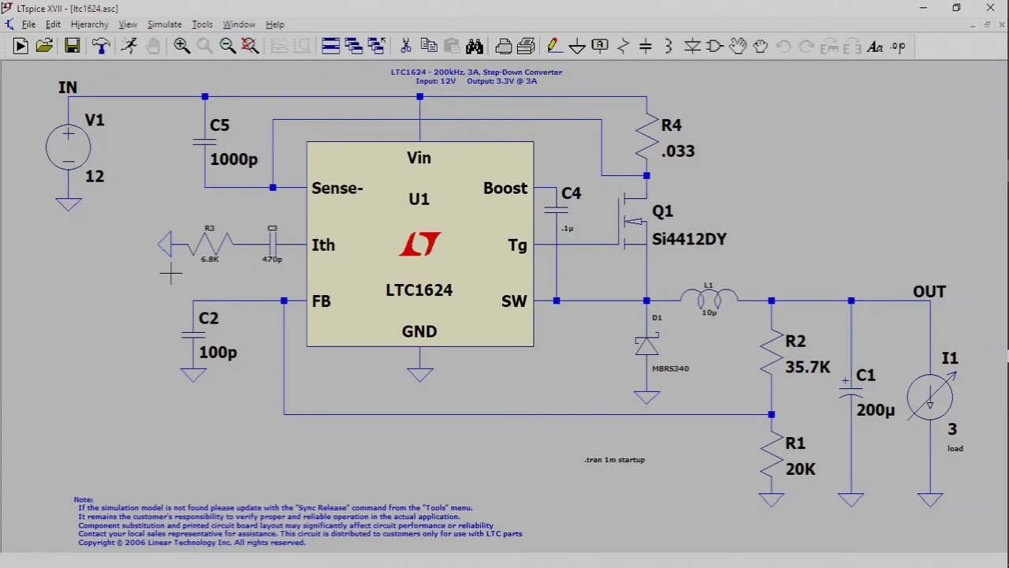
left_click(924, 15)
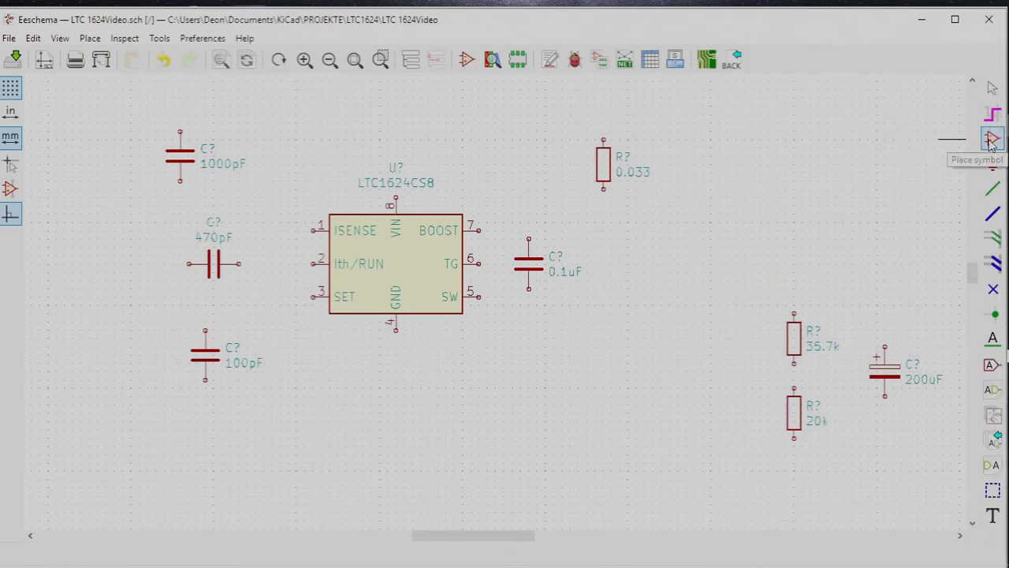
- Pick the recently used resistor R and rotate it clockwise to lie horizontally
left_click(991, 140)
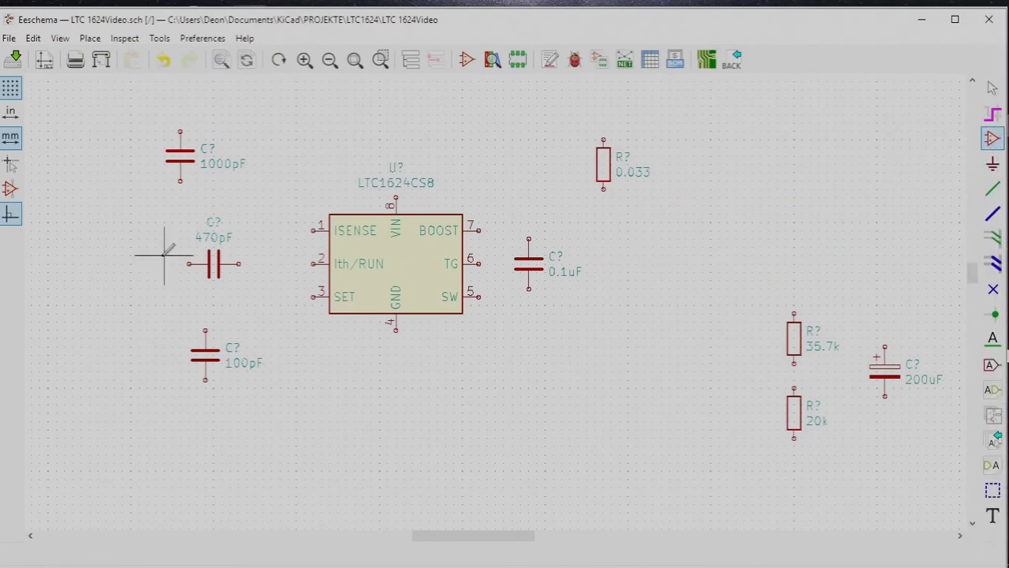
left_click(81, 264)
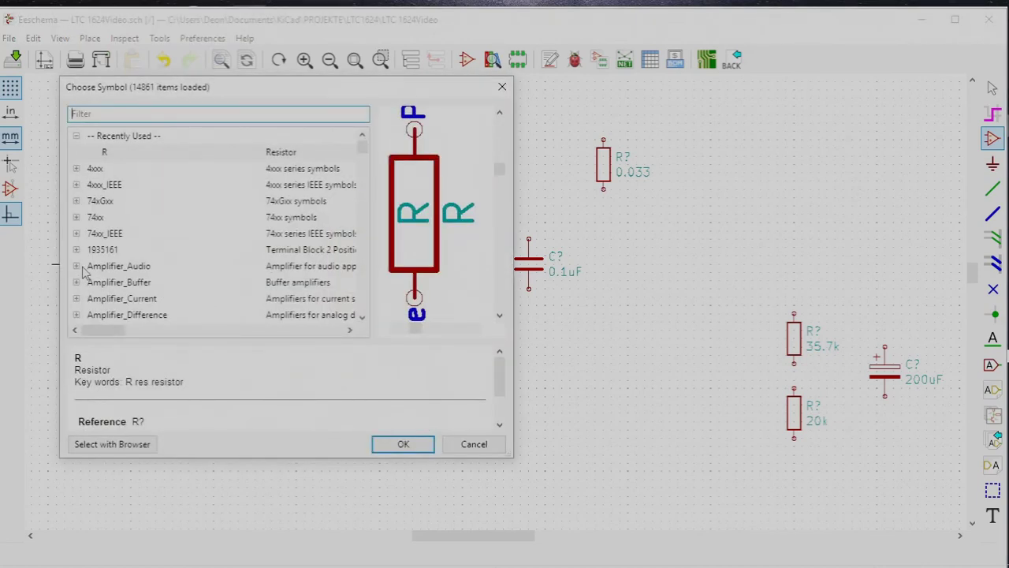
left_click(112, 157)
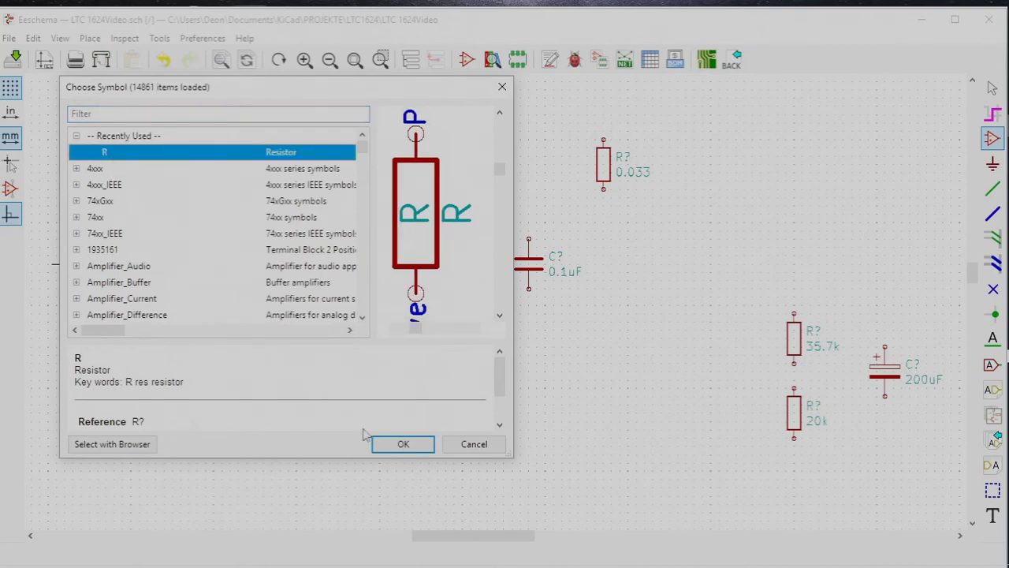
left_click(401, 444)
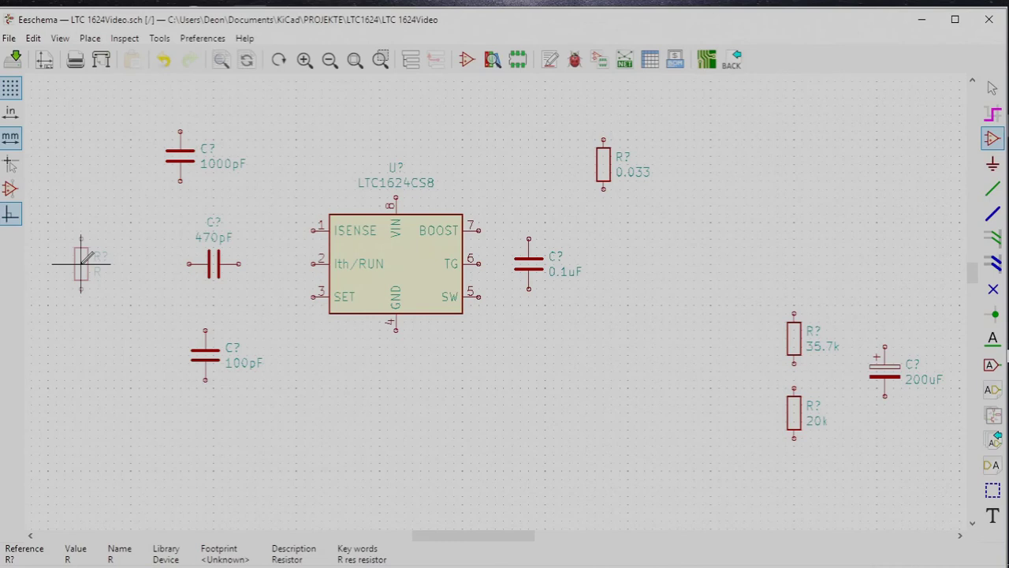
right_click(81, 260)
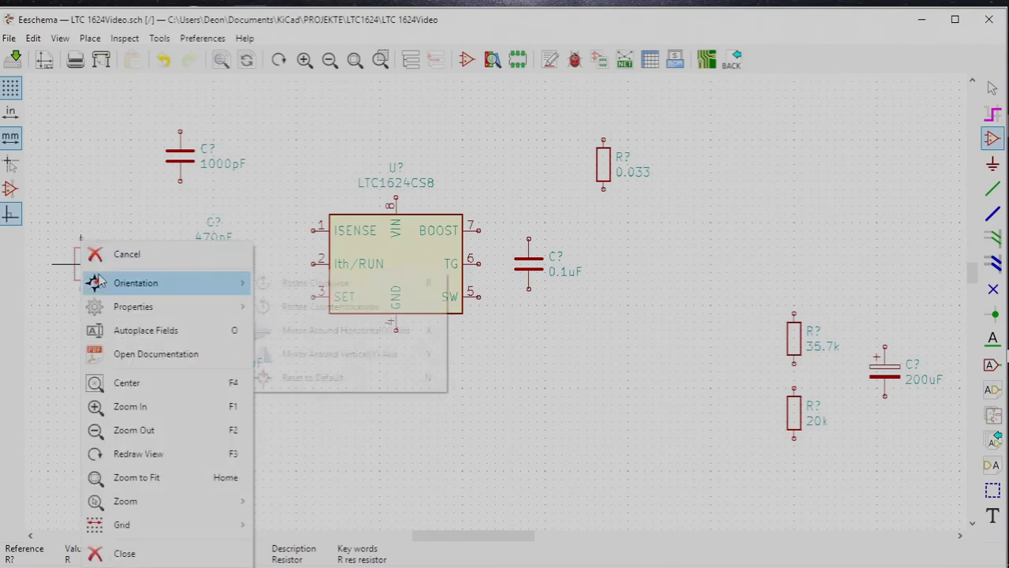
mouse_move(136, 283)
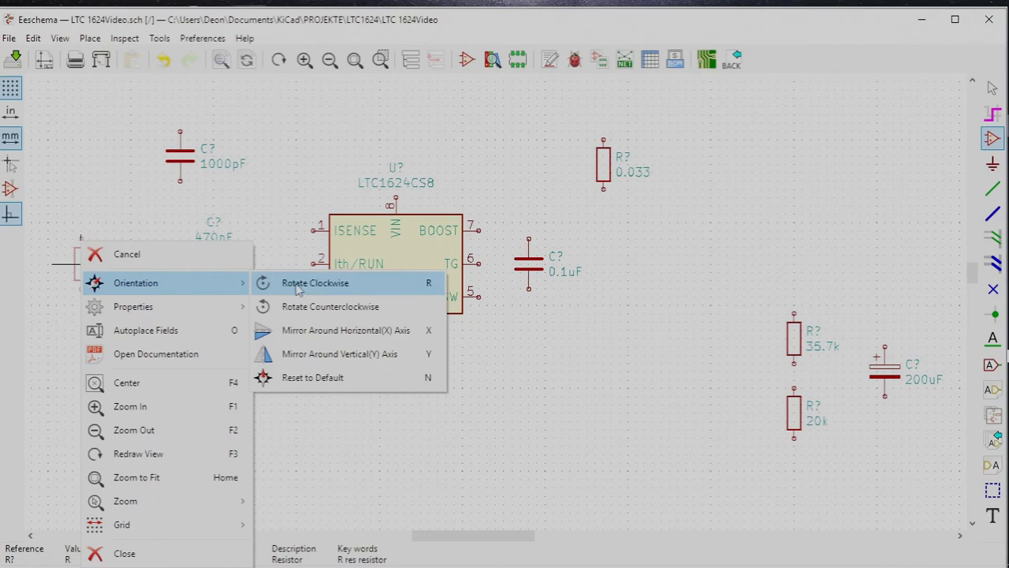
left_click(300, 284)
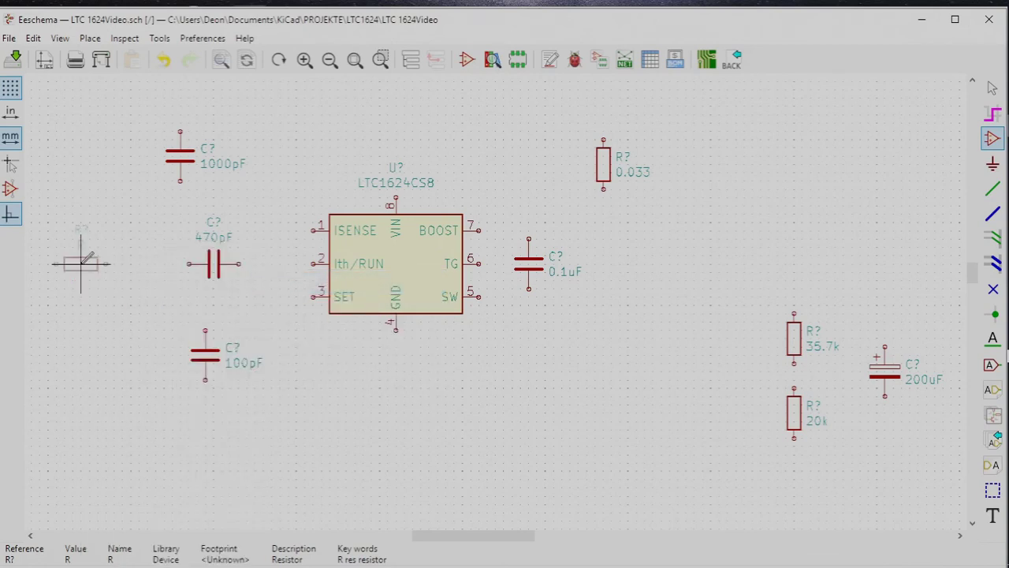
- Set the rotated resistor's value to 6.8k
right_click(81, 263)
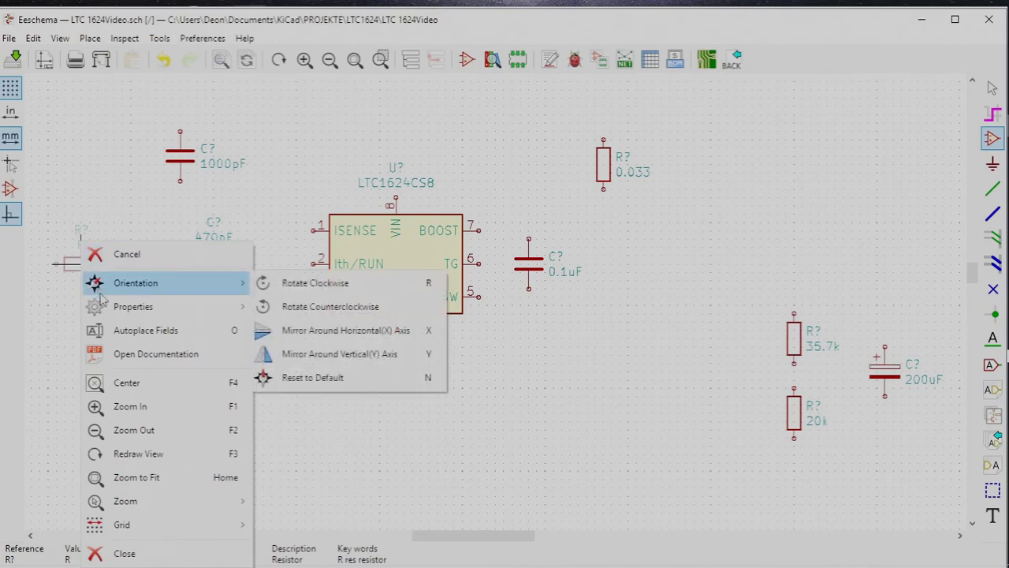
mouse_move(133, 306)
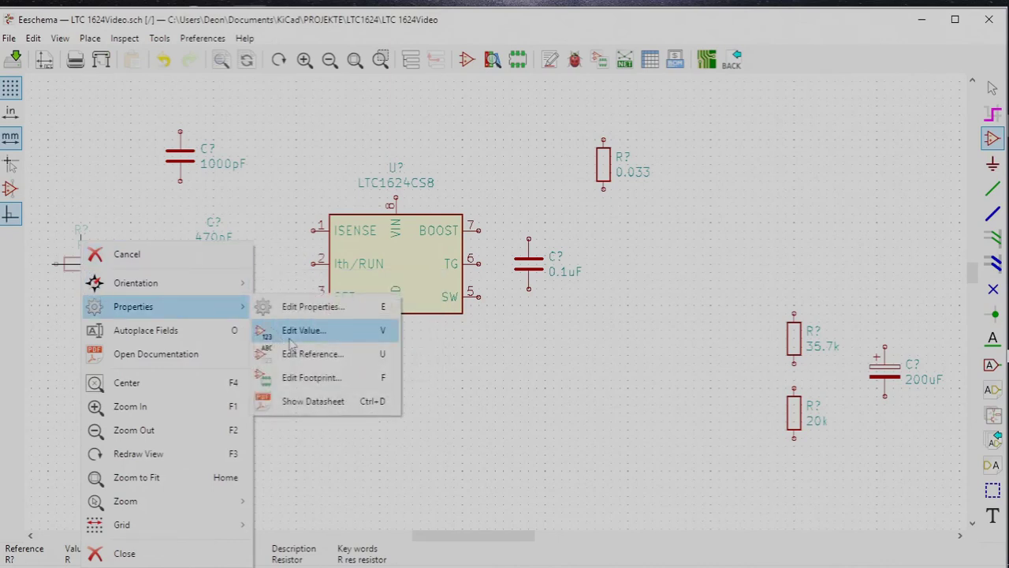
left_click(291, 332)
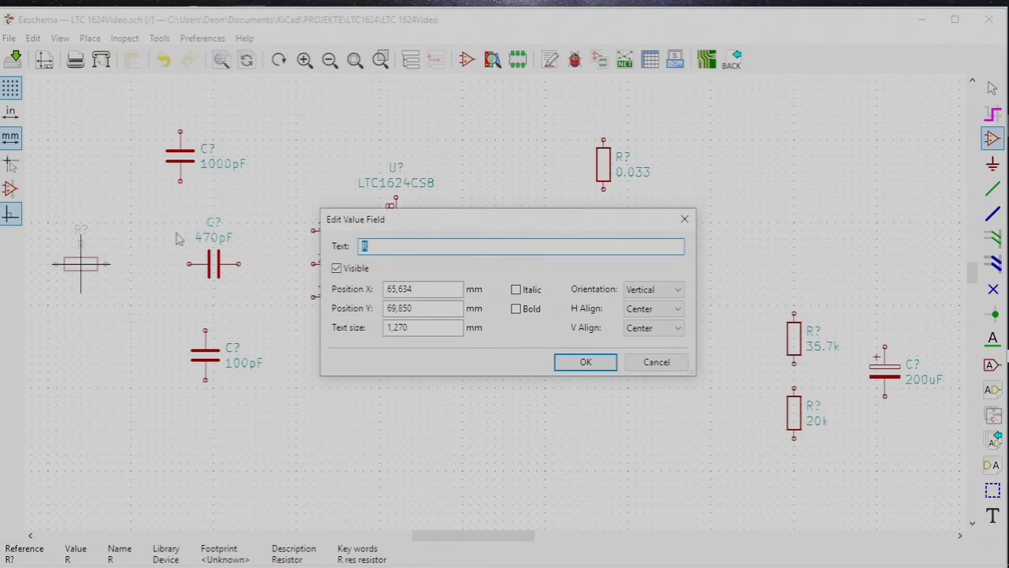
left_click(382, 247)
type("6.8k")
left_click(569, 365)
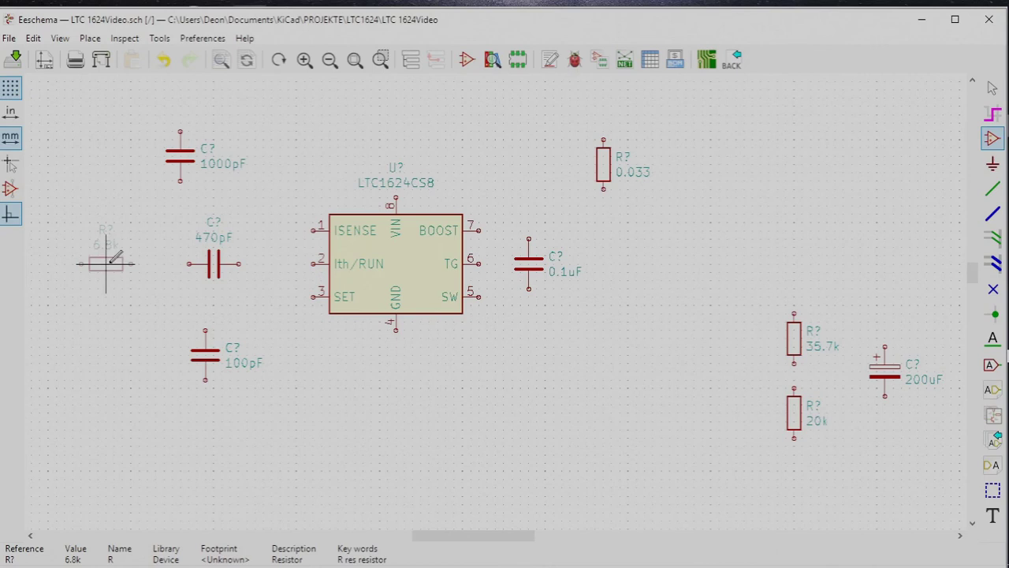
left_click(110, 263)
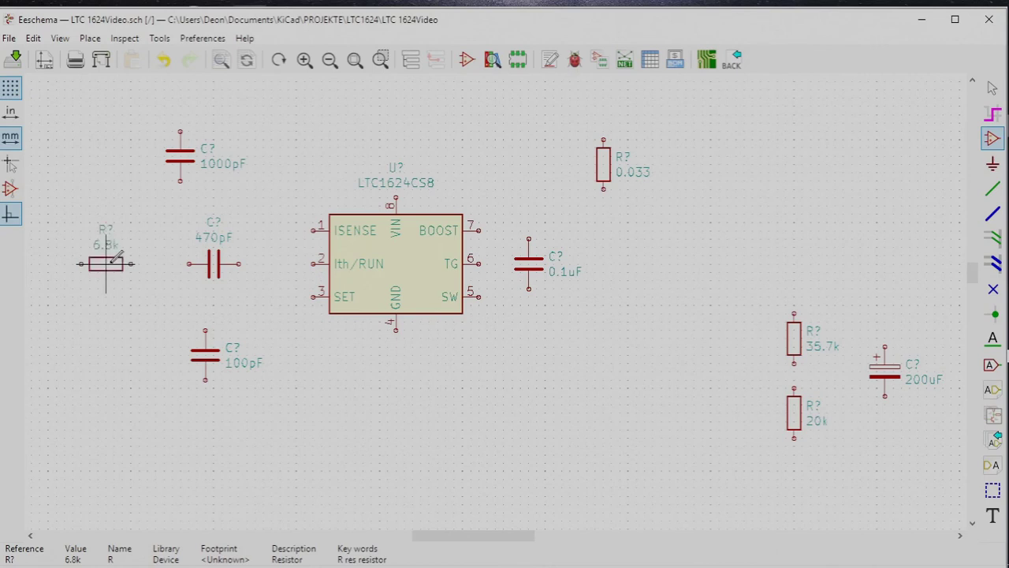